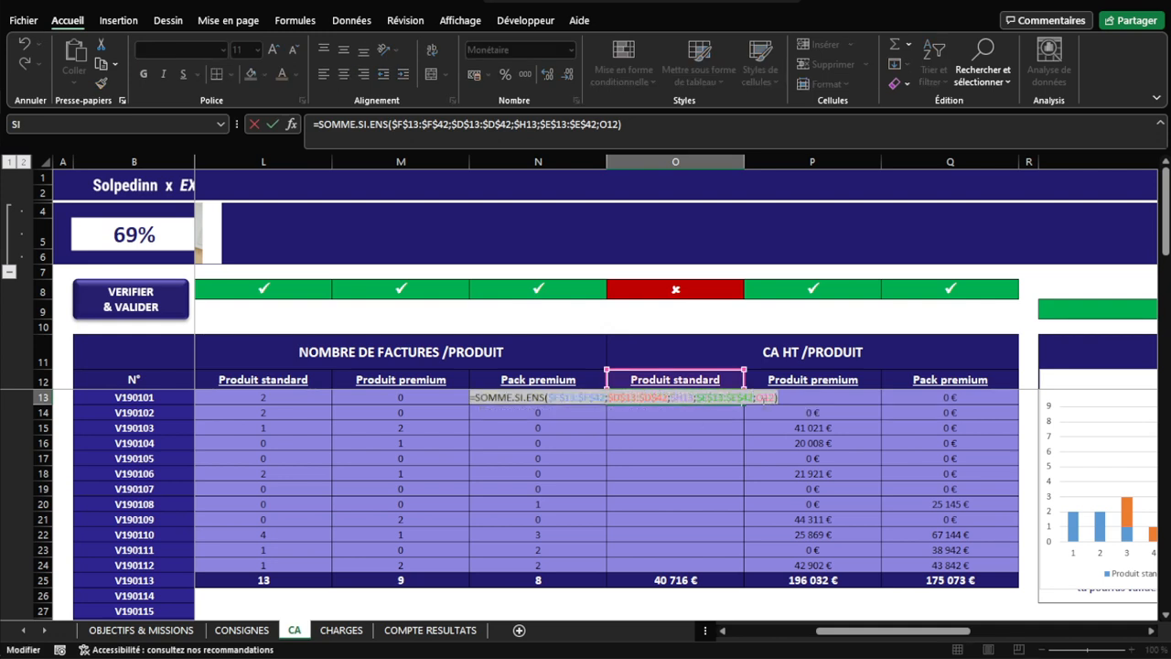
- Confirm the SOMME.SI.ENS formula in O13 and fill it down the Produit standard revenue column to O24
left_click(739, 398)
key("Return")
left_click(695, 399)
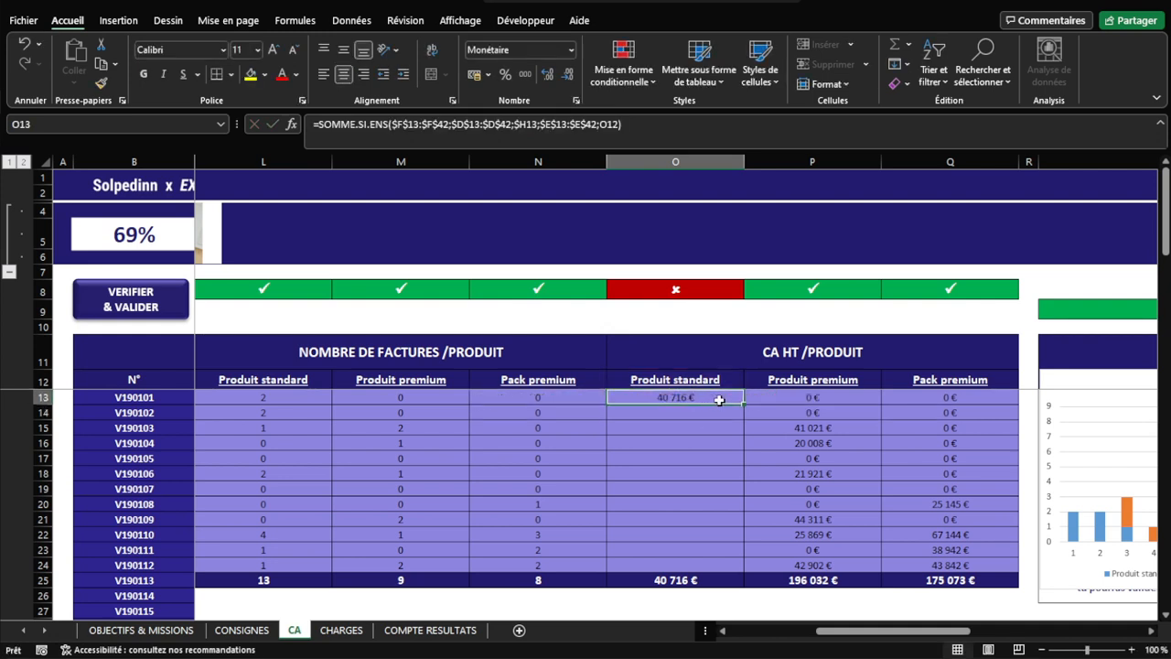
double_click(746, 405)
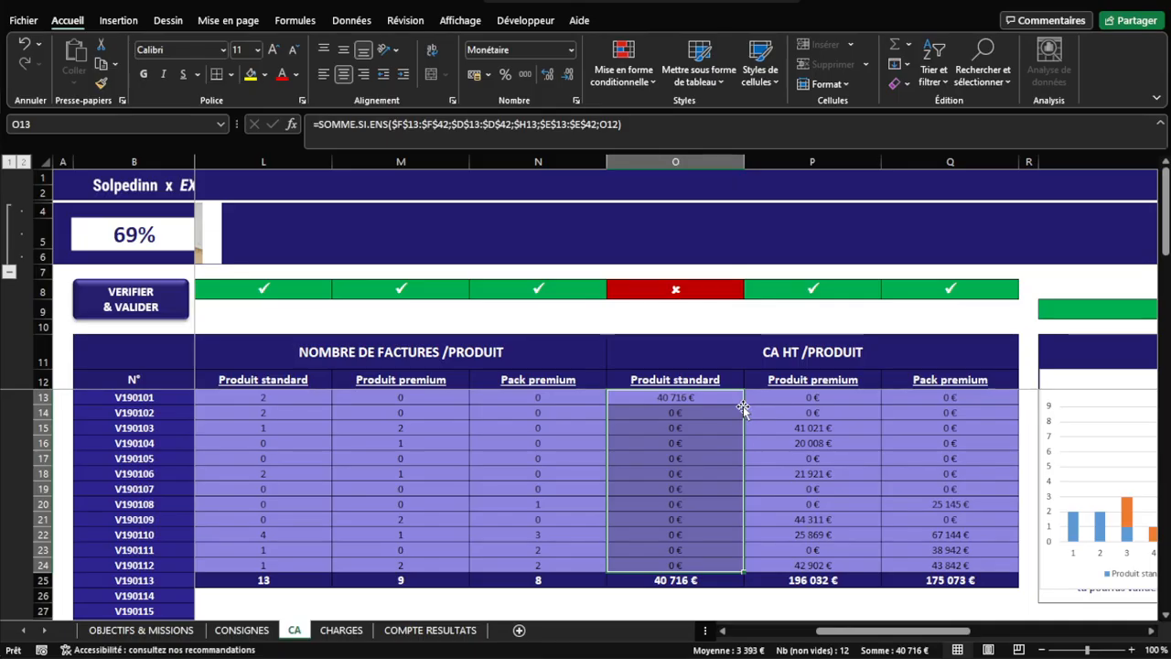
- Clear the copied formulas from O14:O24, and undo the deletion
left_click(735, 409)
left_click_drag(735, 411, 704, 557)
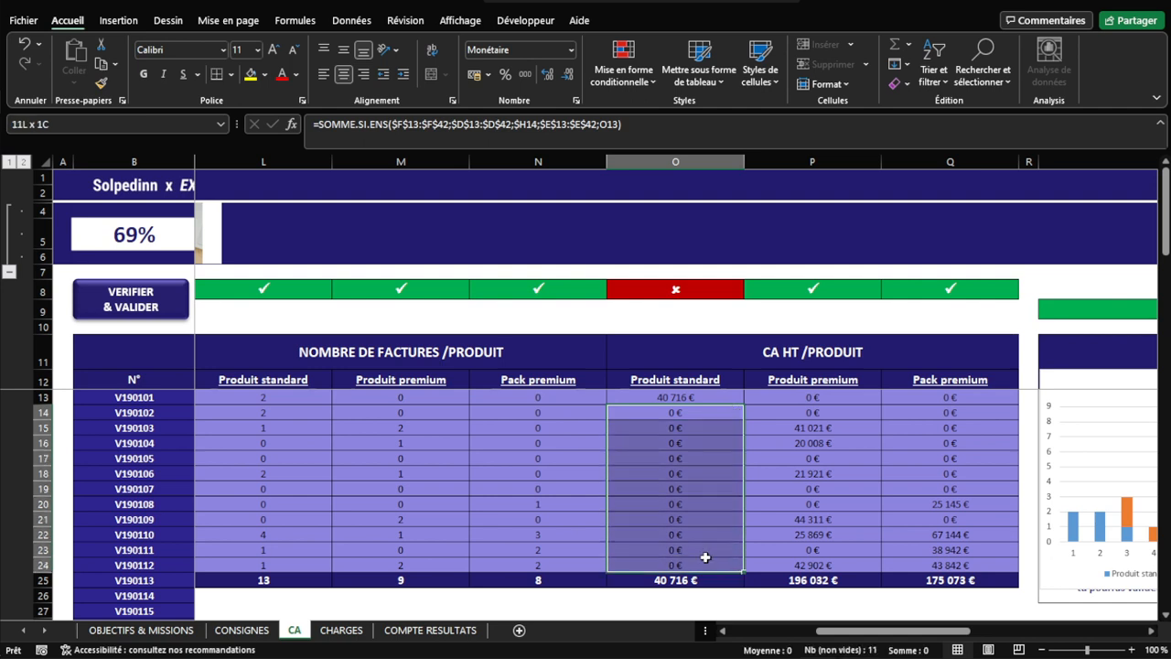
key("Delete")
key("Down")
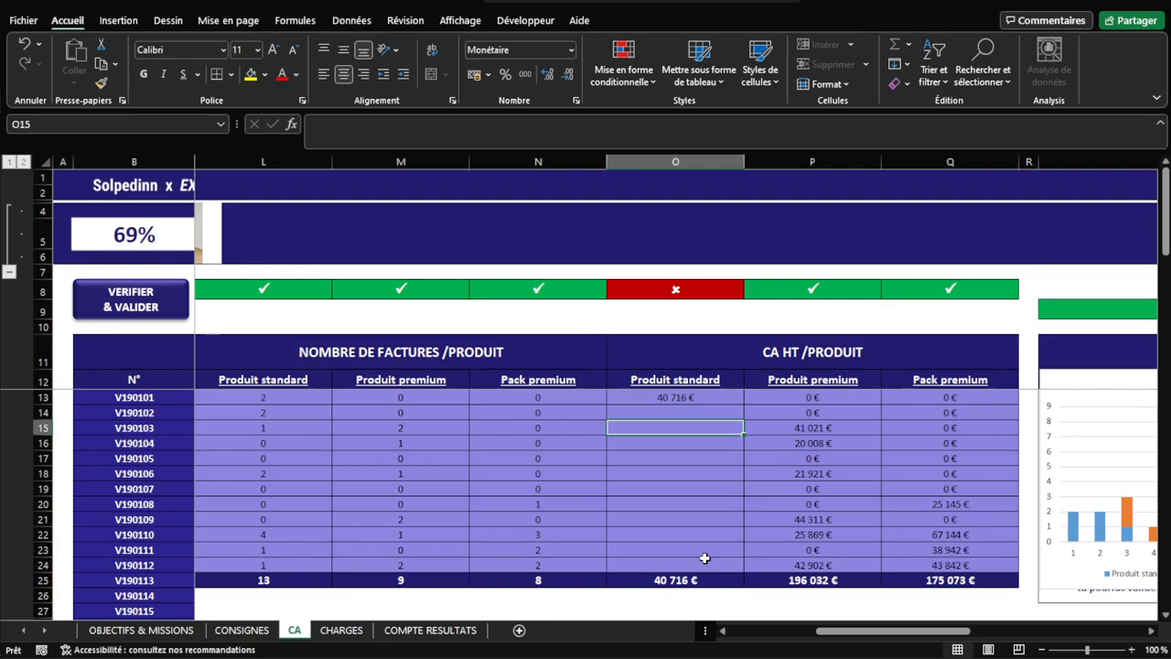
key("ctrl+z")
- Review cells O14:O24 and read the instruction attached to header O12, declining the hint
left_click(671, 412)
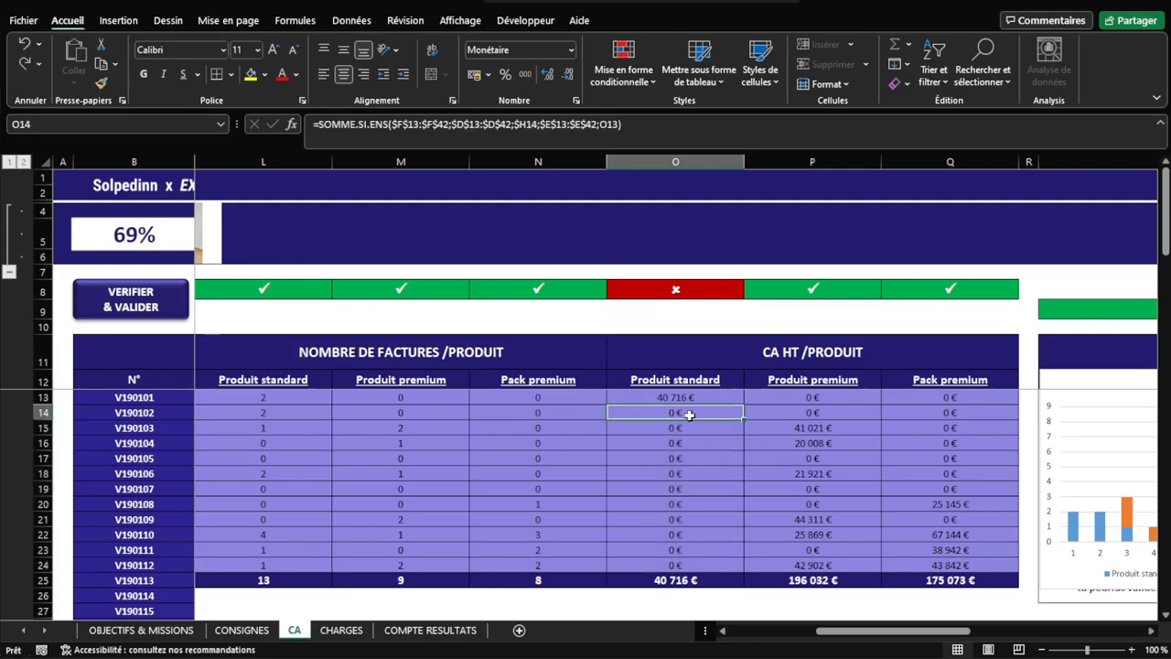
left_click_drag(692, 415, 710, 563)
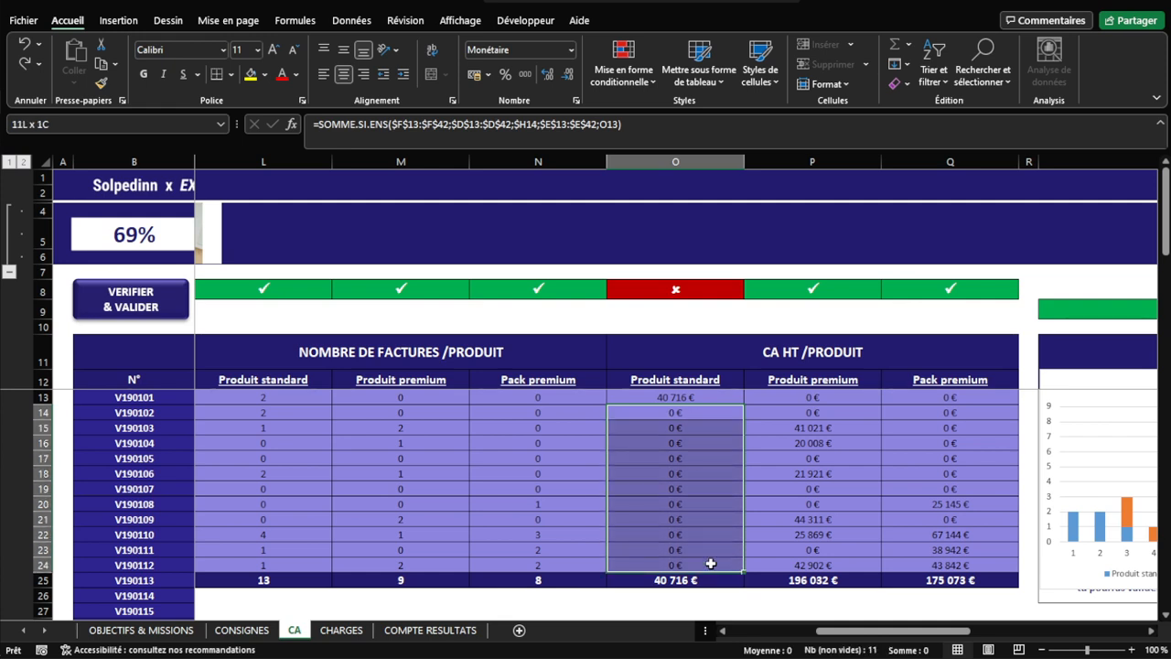
left_click(677, 386)
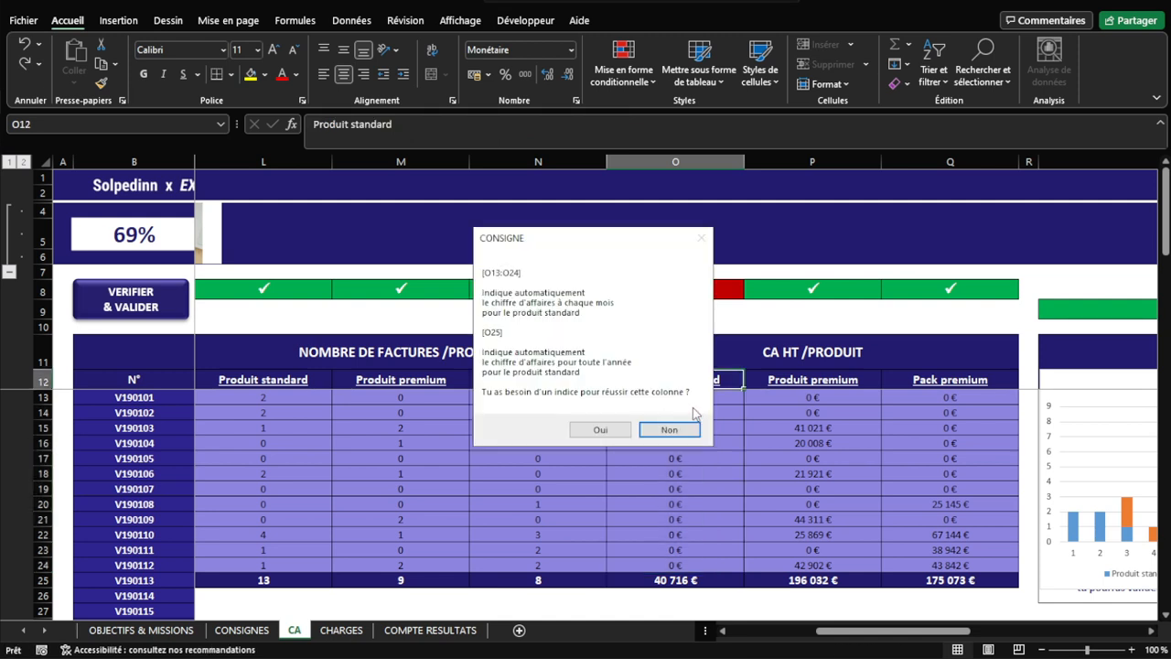
left_click(687, 422)
- Examine the references used by the SOMME.SI.ENS formula in O13, keeping the formula as it is
left_click(693, 399)
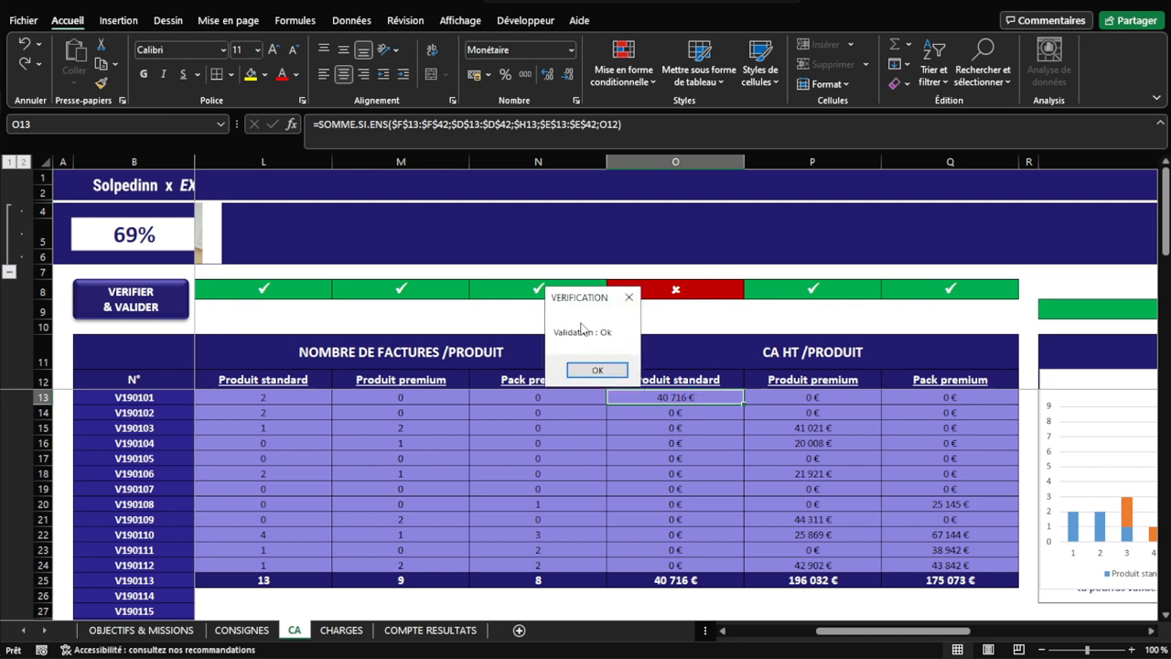
double_click(674, 398)
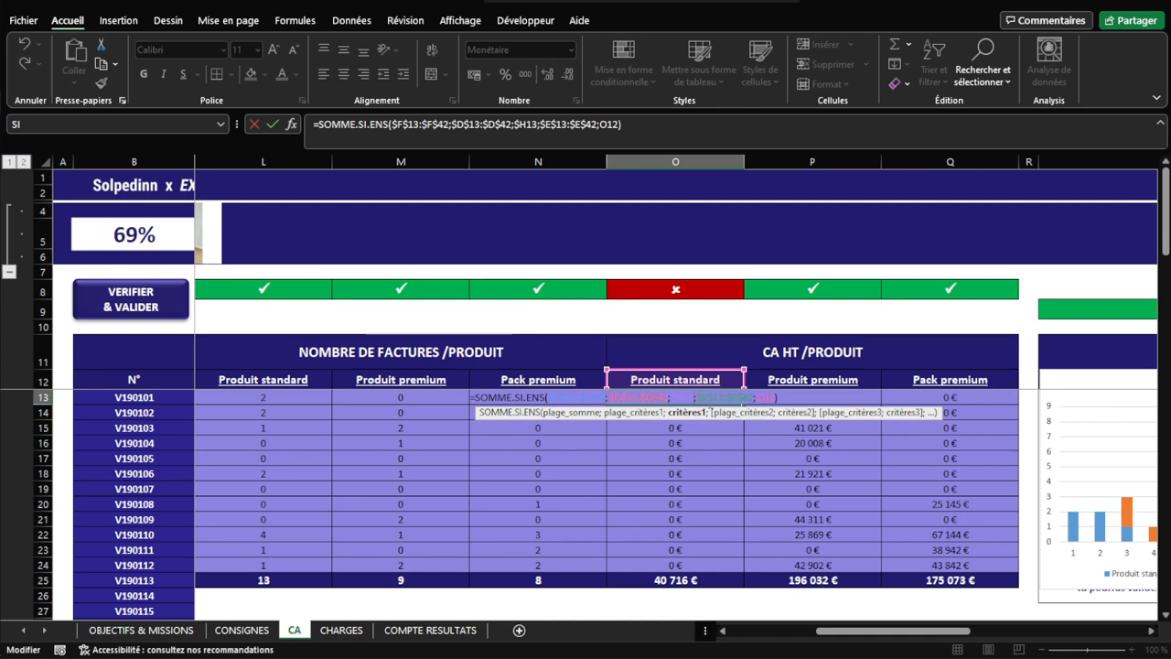
key("Return")
left_click(696, 398)
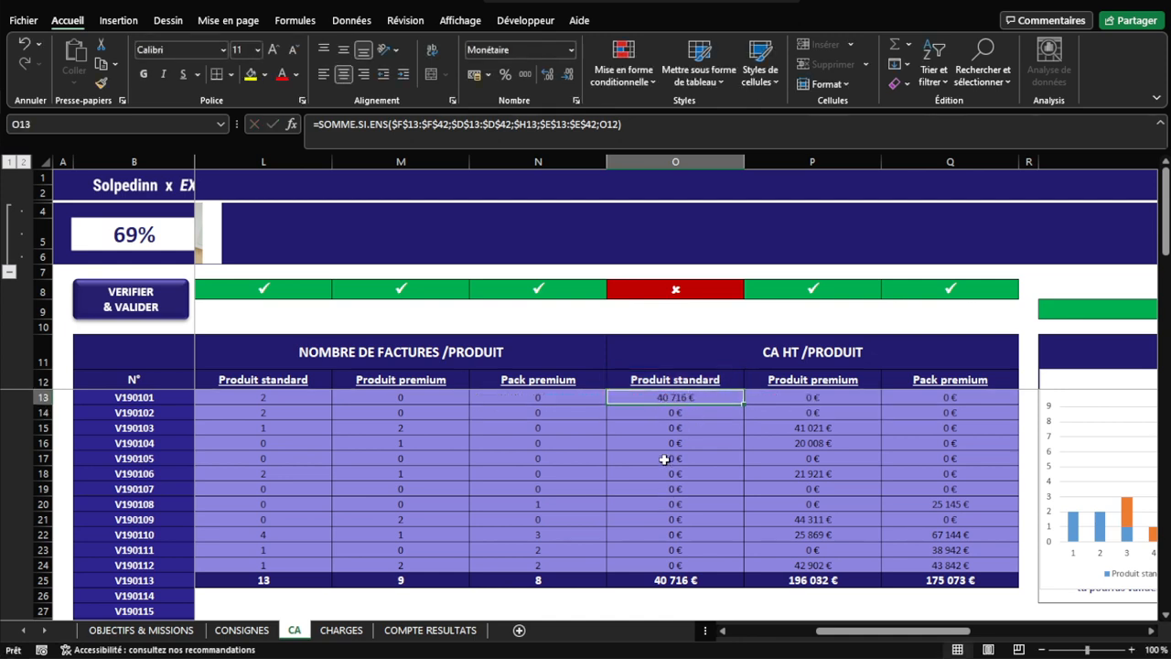
- Open the formula in O14 and check its sum range $F$13:$F$42 against the CA HT column of the sales table
left_click(669, 410)
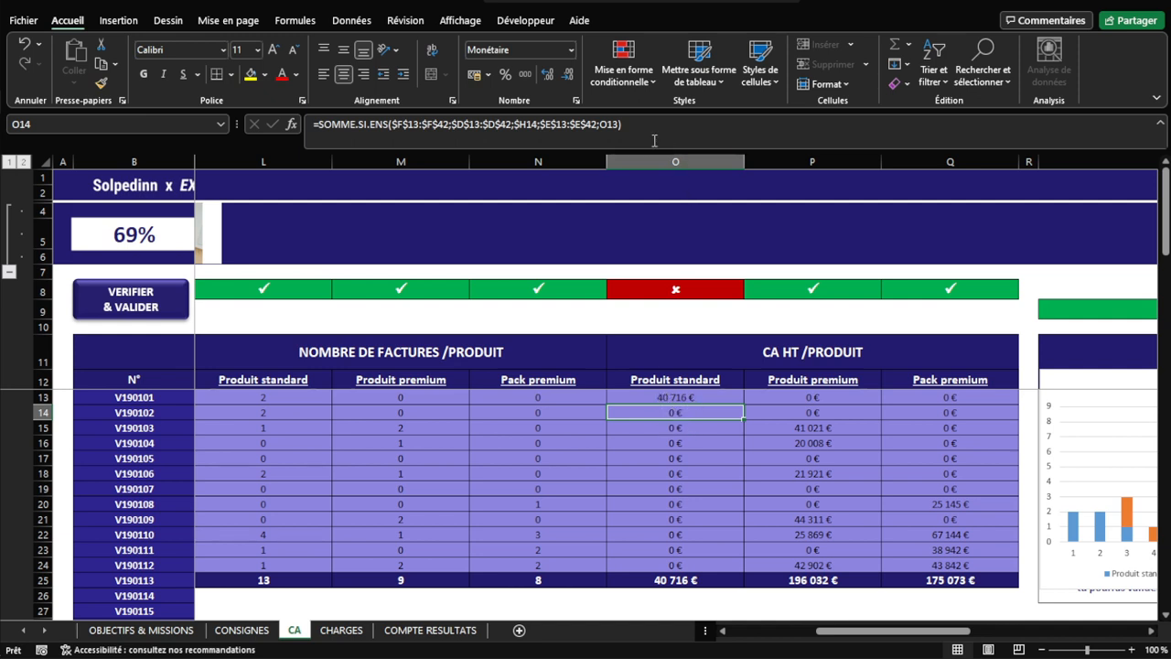
left_click(563, 144)
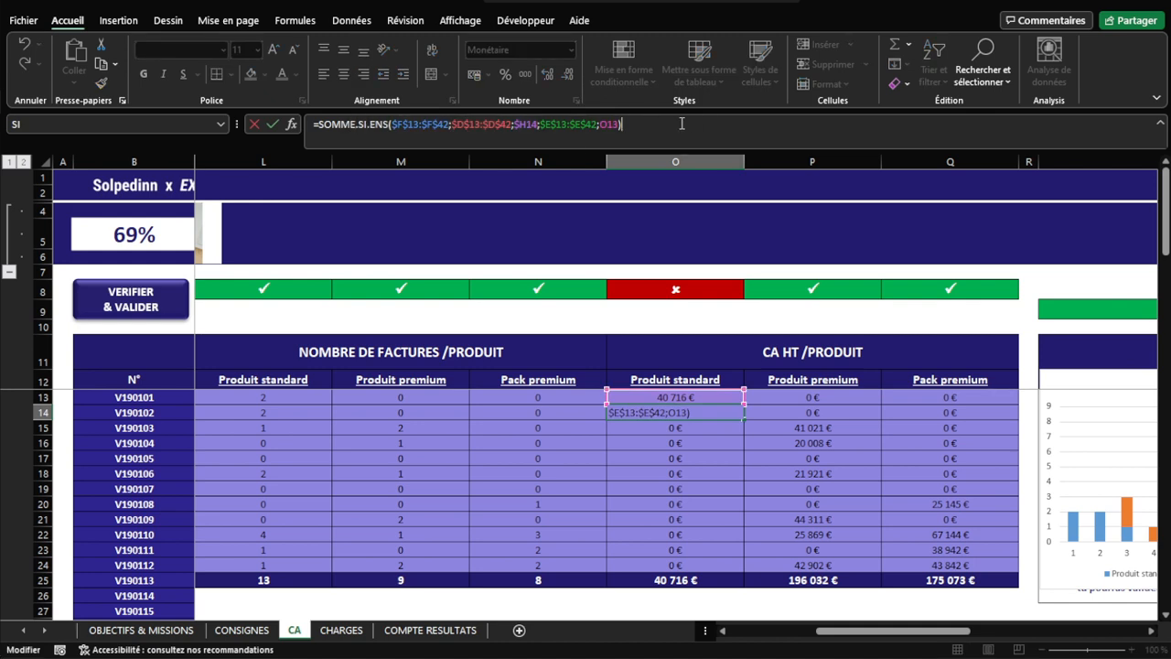
triple_click(619, 125)
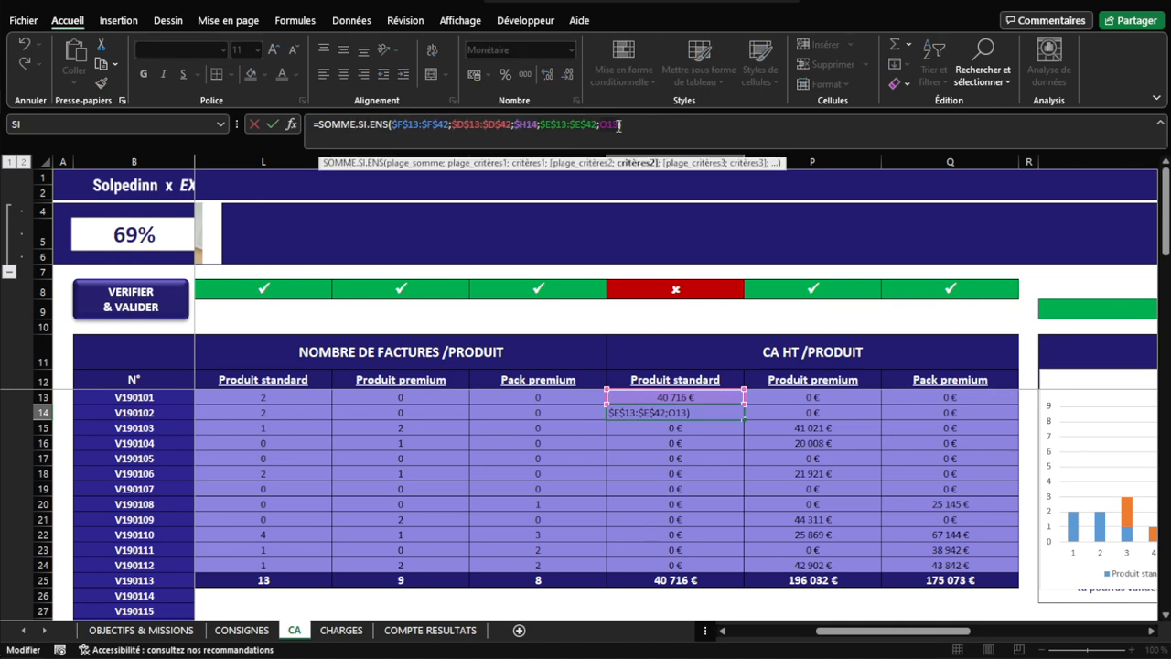
left_click(410, 130)
left_click(527, 126)
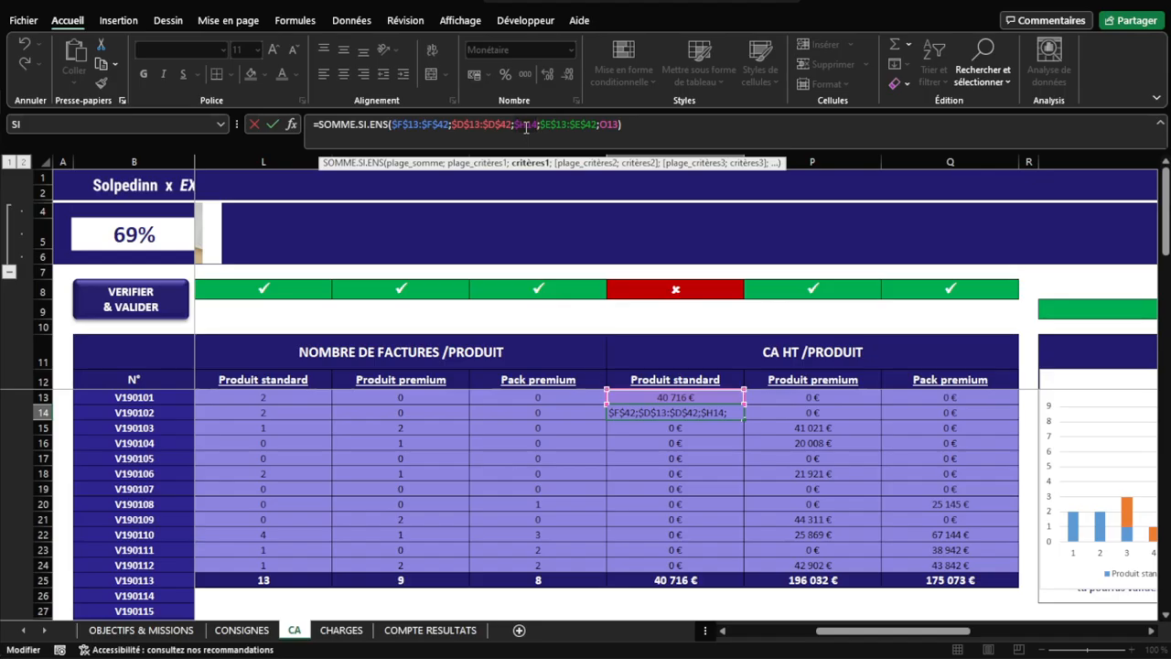
left_click(411, 134)
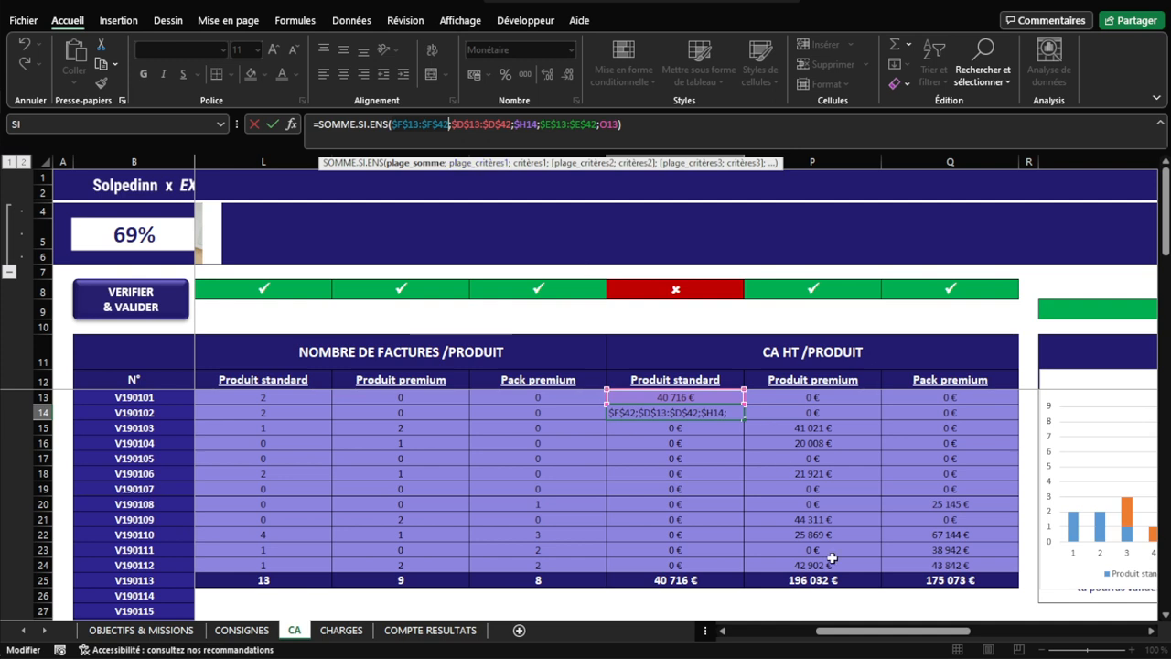
left_click_drag(858, 637, 732, 613)
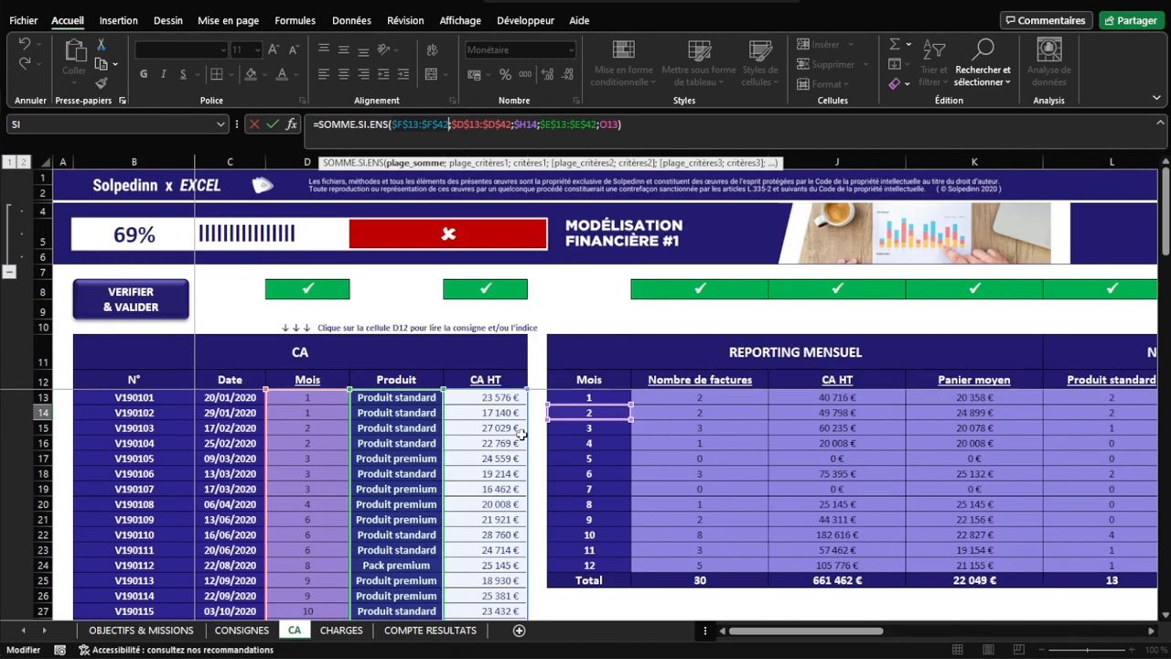
scroll(522, 435, "down", 9)
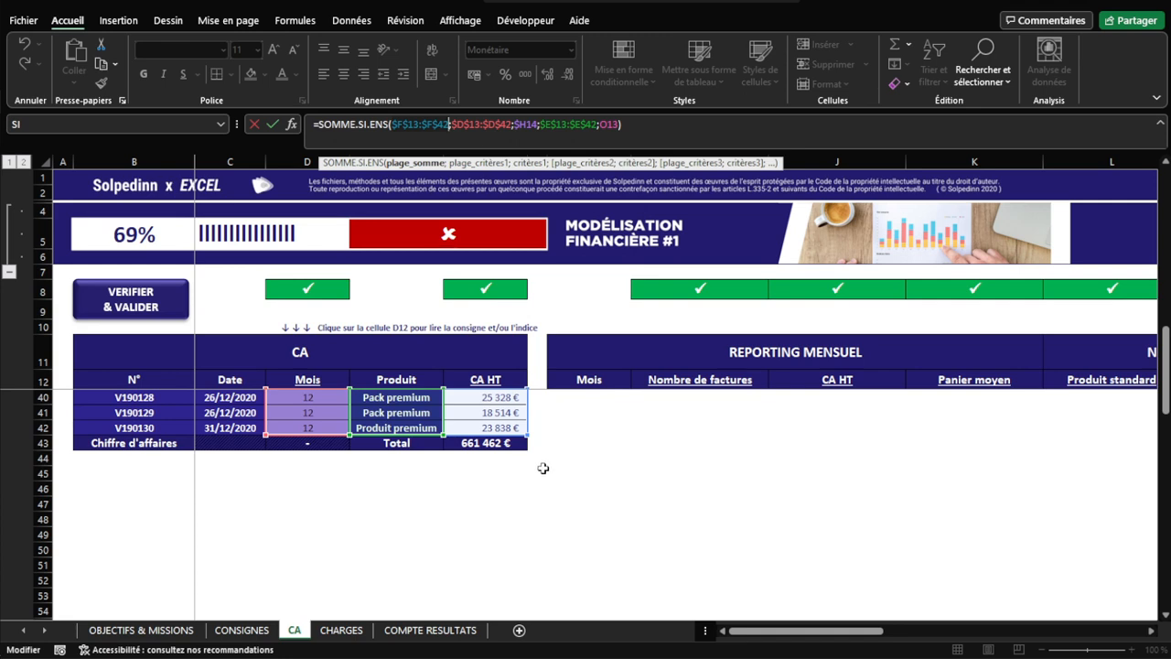
scroll(534, 451, "up", 4)
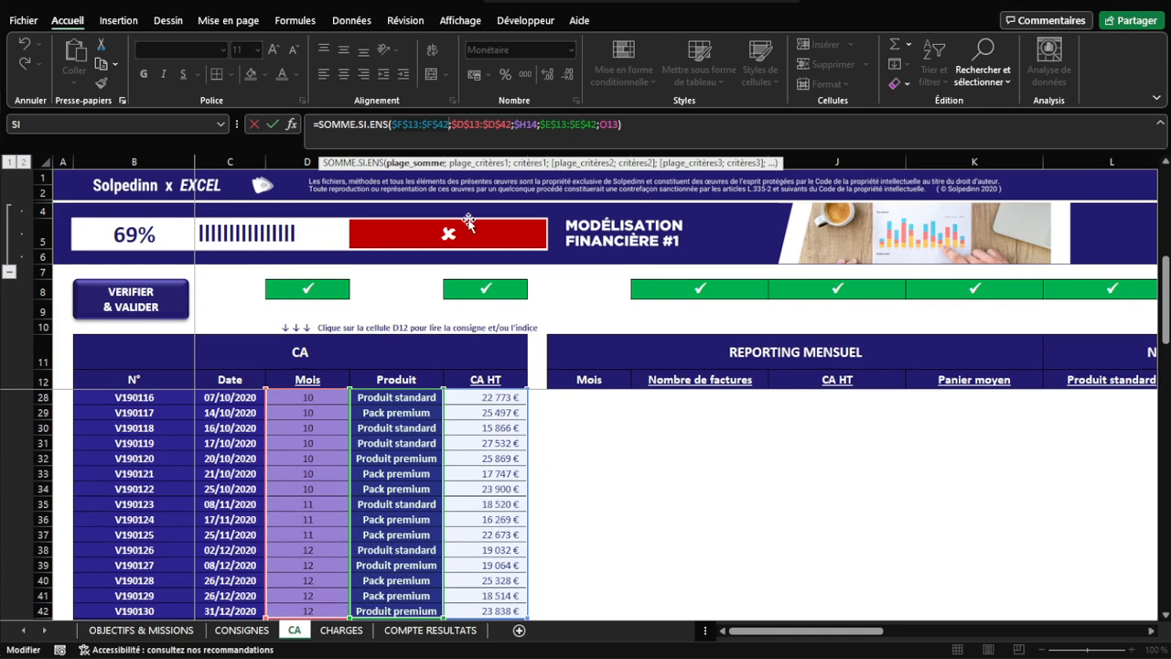
scroll(501, 399, "up", 4)
left_click_drag(784, 630, 862, 651)
scroll(804, 561, "up", 1)
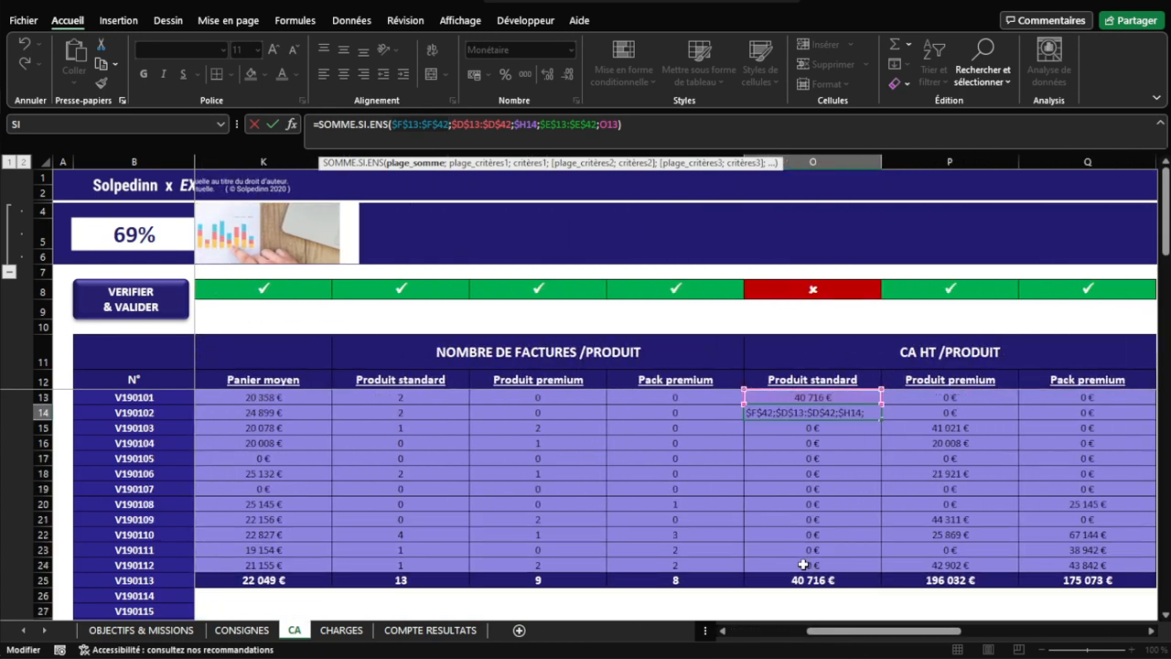
- Check the first criteria range $D$13:$D$42 of O14's formula against the Mois column
left_click(485, 124)
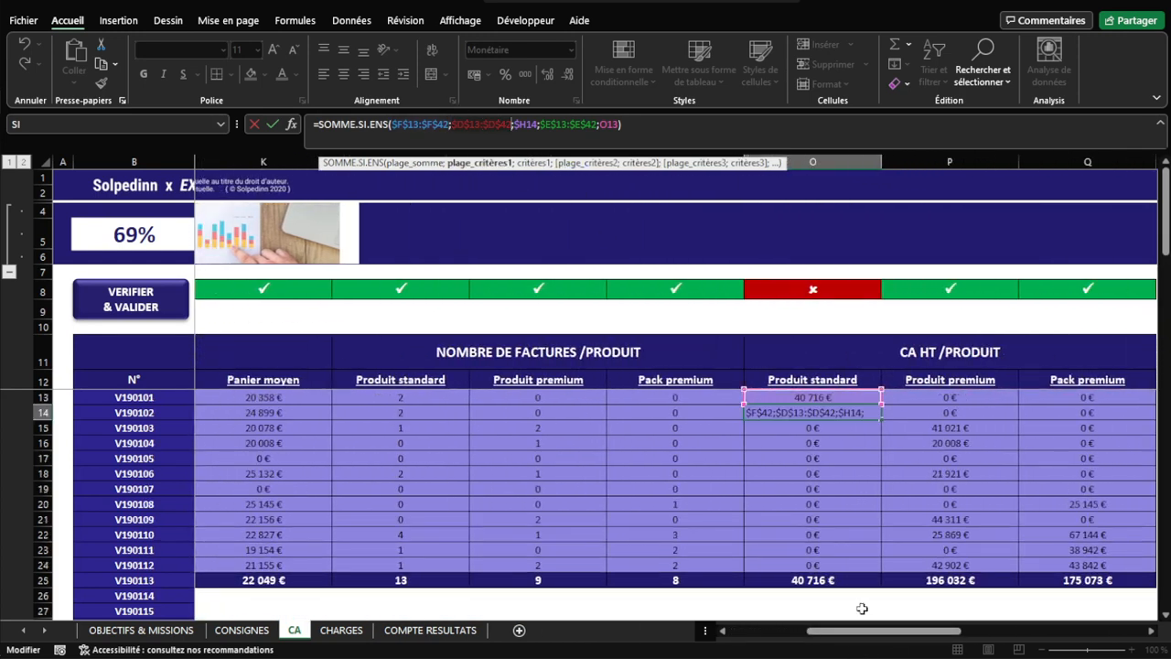
left_click_drag(853, 631, 719, 636)
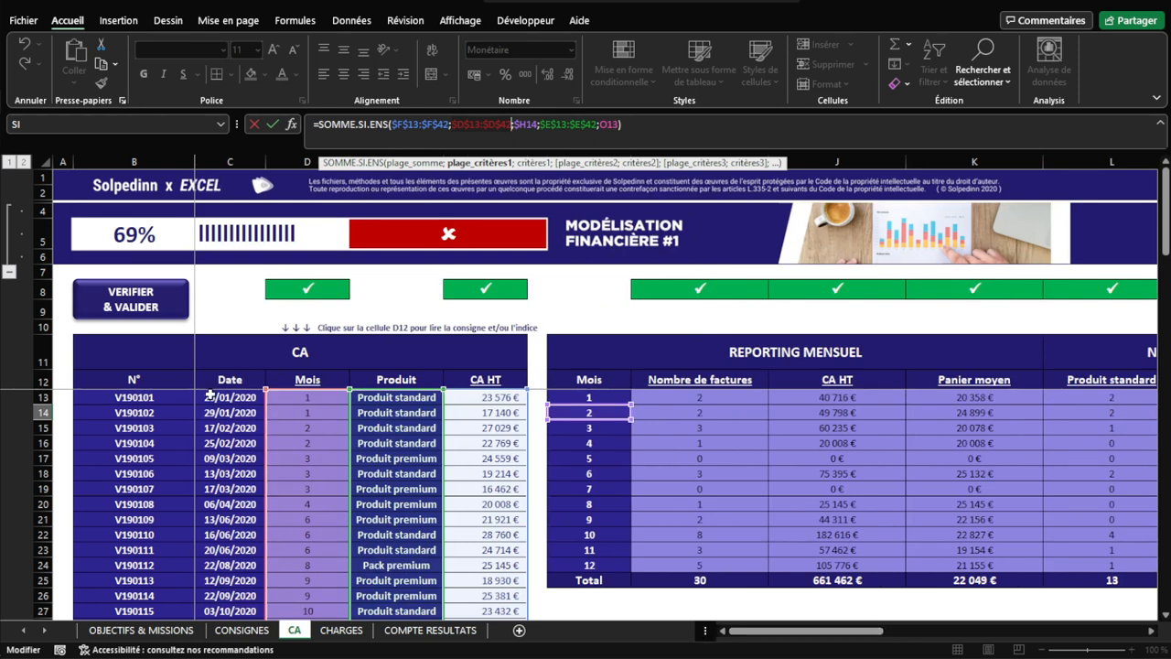
scroll(270, 439, "down", 8)
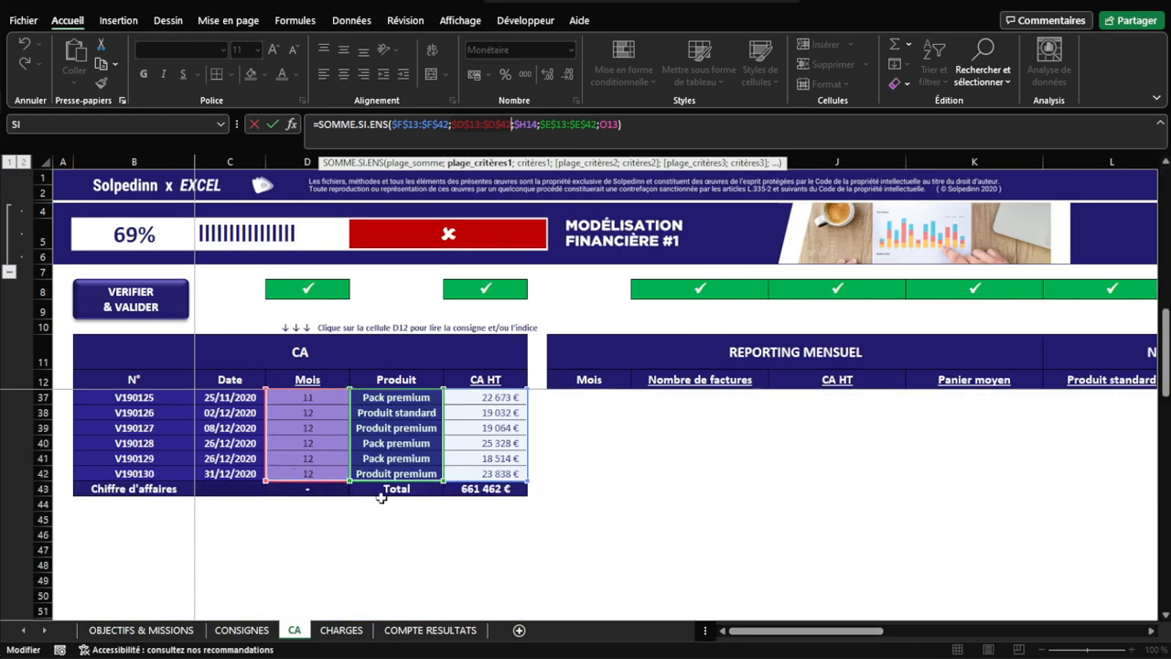
scroll(381, 498, "up", 8)
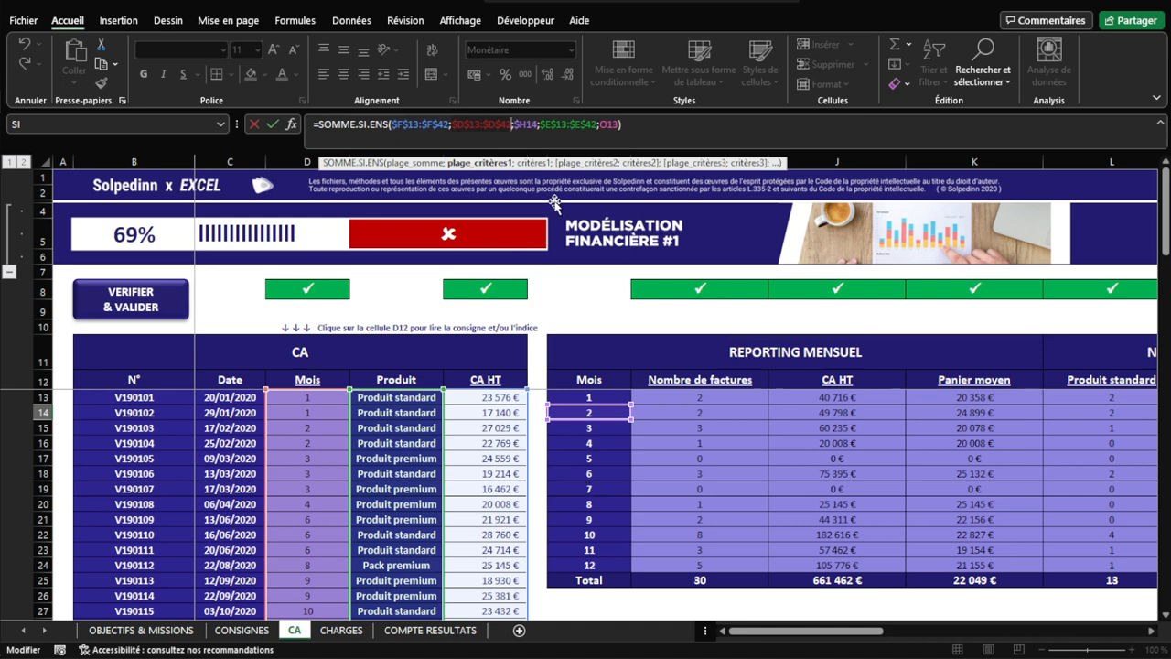
- Review the remaining arguments of O14's formula and set its second criterion to the Produit standard header in O12
left_click(527, 124)
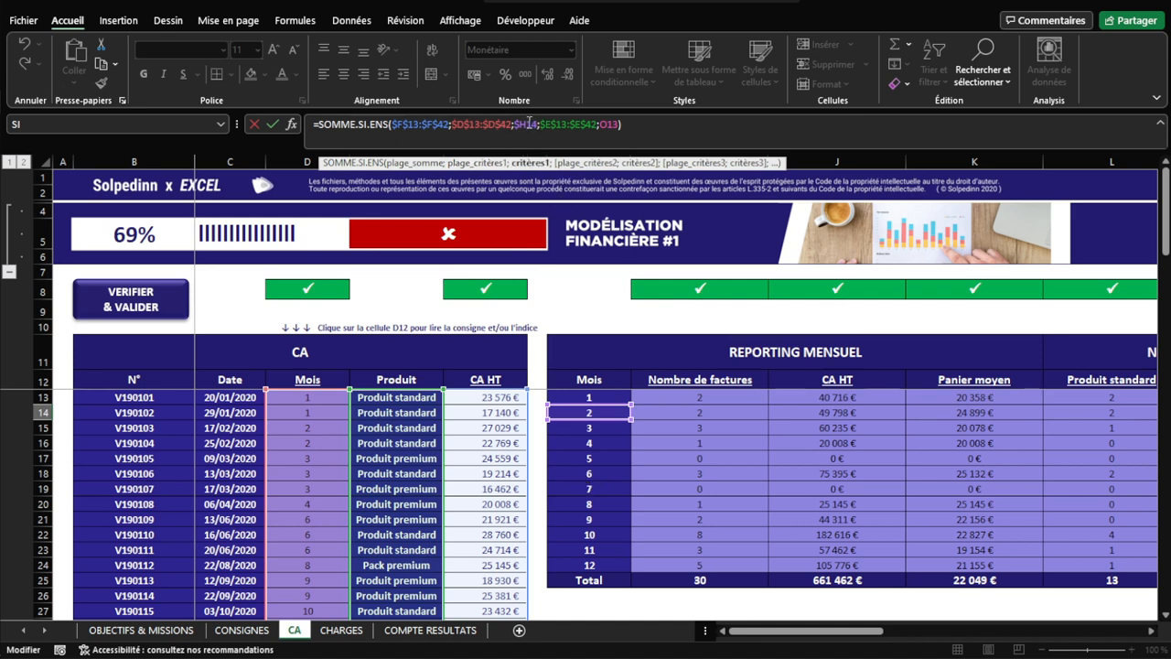
double_click(528, 124)
left_click(549, 125)
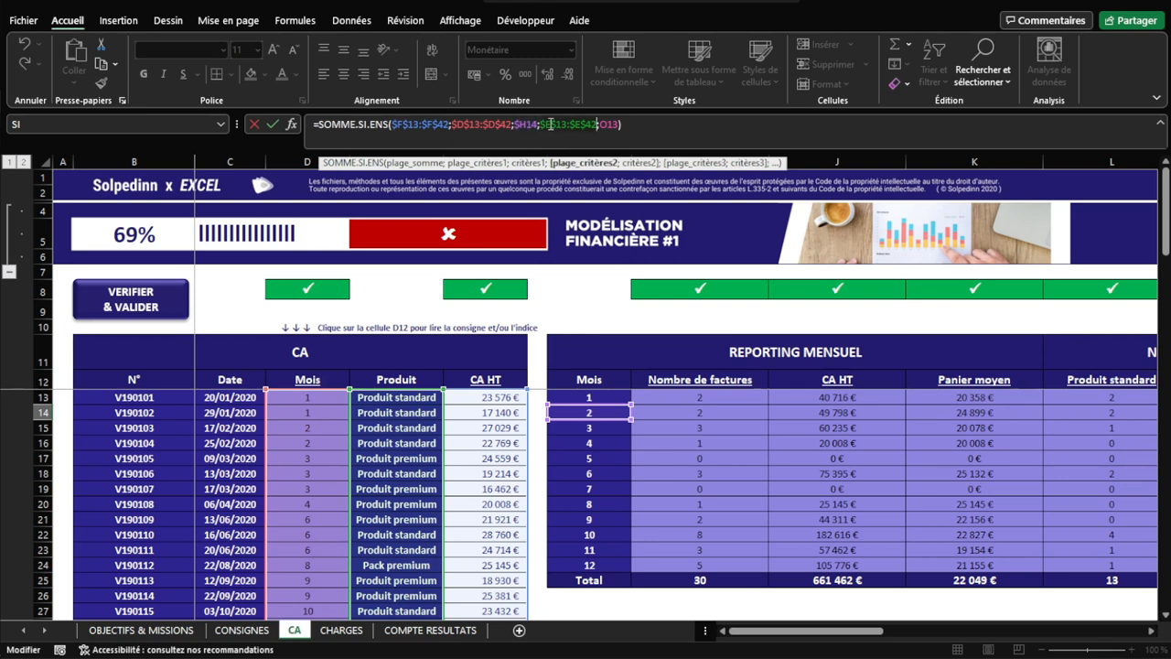
double_click(608, 125)
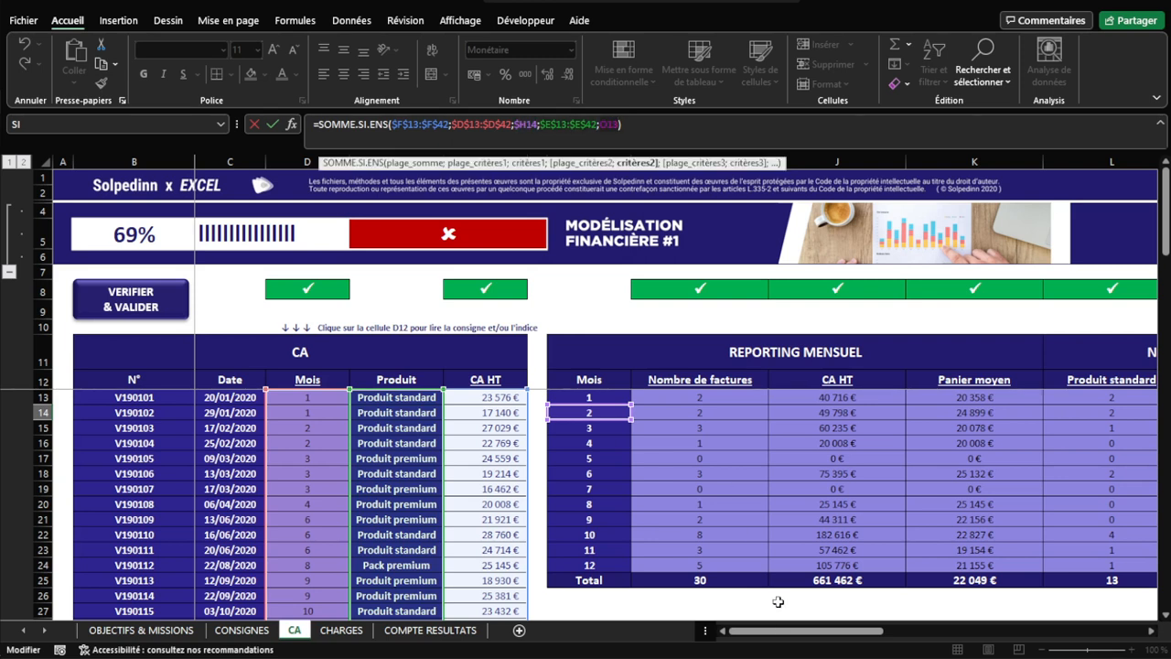
scroll(698, 499, "right", 10)
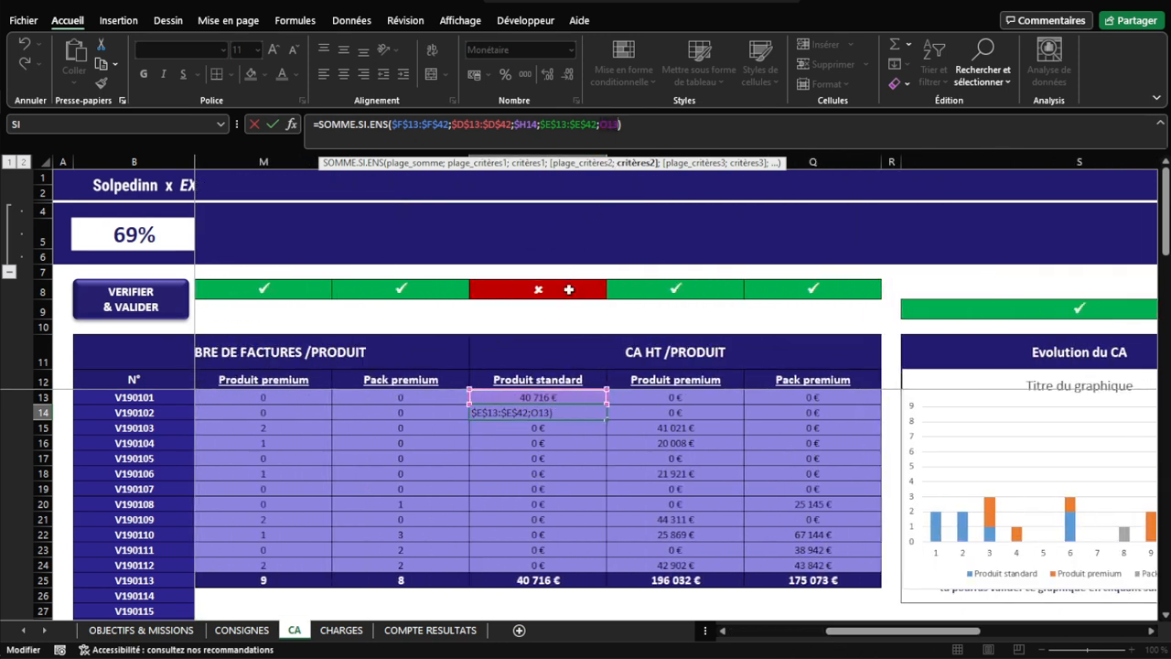
left_click(538, 384)
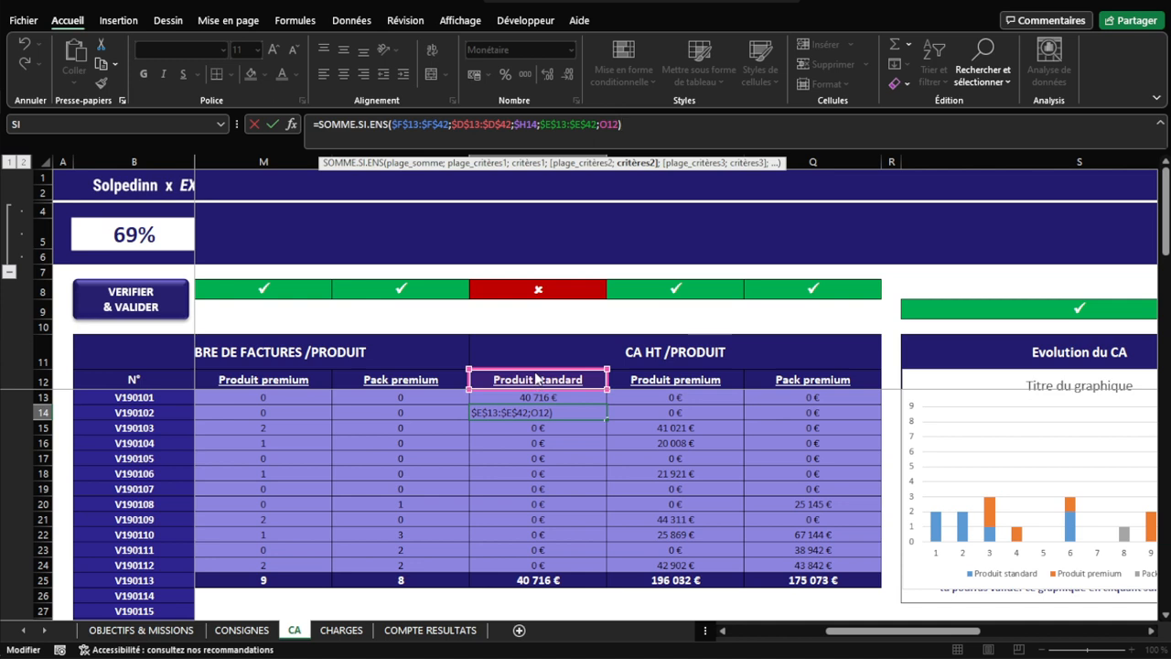
key("ctrl+Return")
- Review the Produit criteria range in O15's formula and try to point its second criterion at header O12
left_click(548, 424)
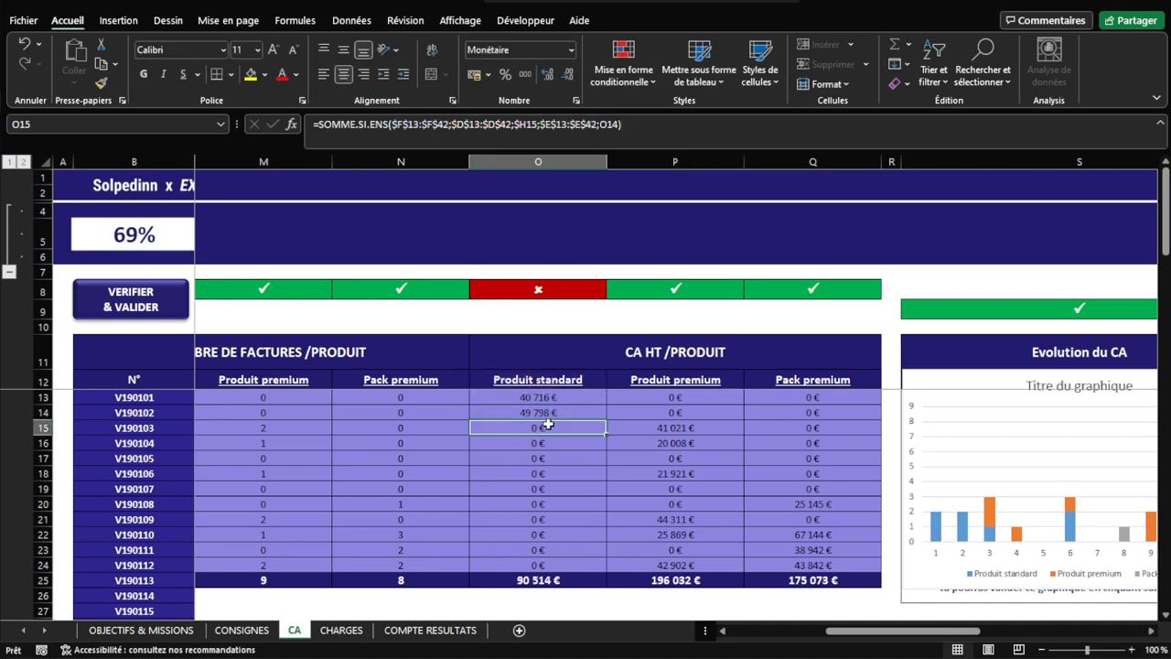
double_click(552, 427)
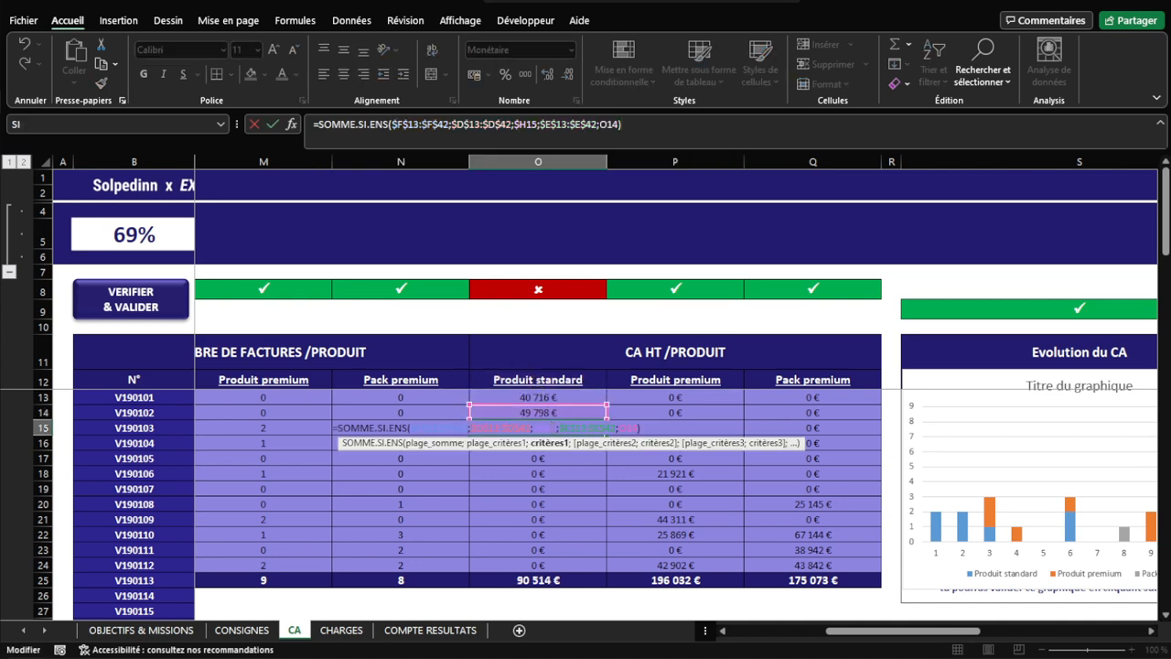
left_click(583, 426)
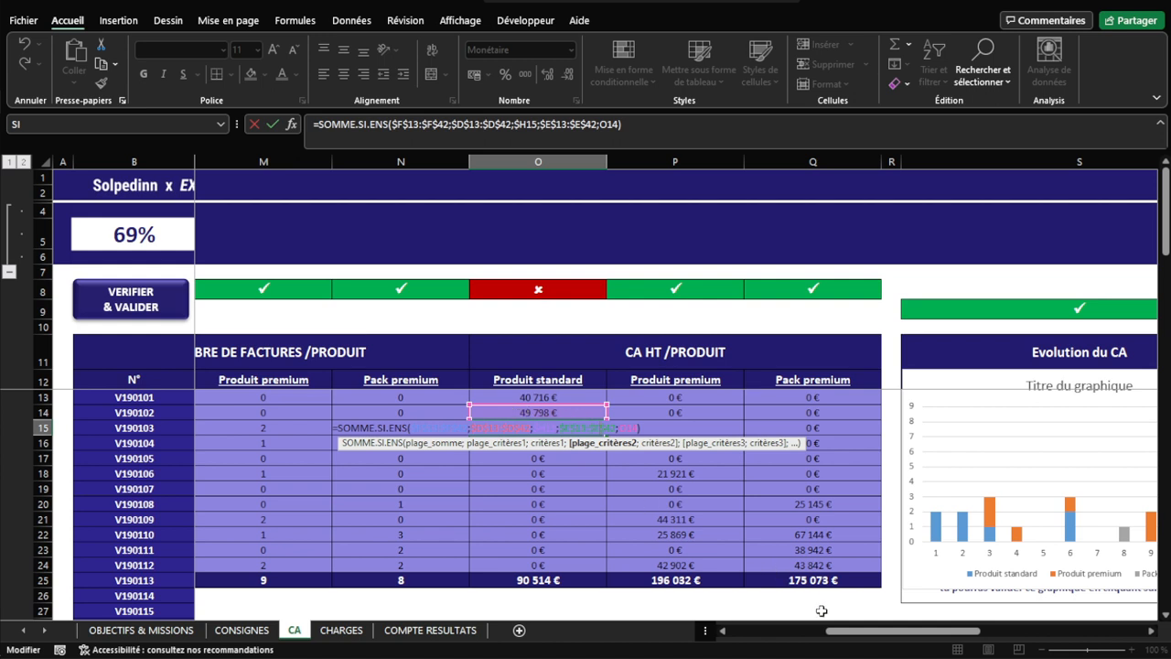
left_click_drag(848, 635, 751, 634)
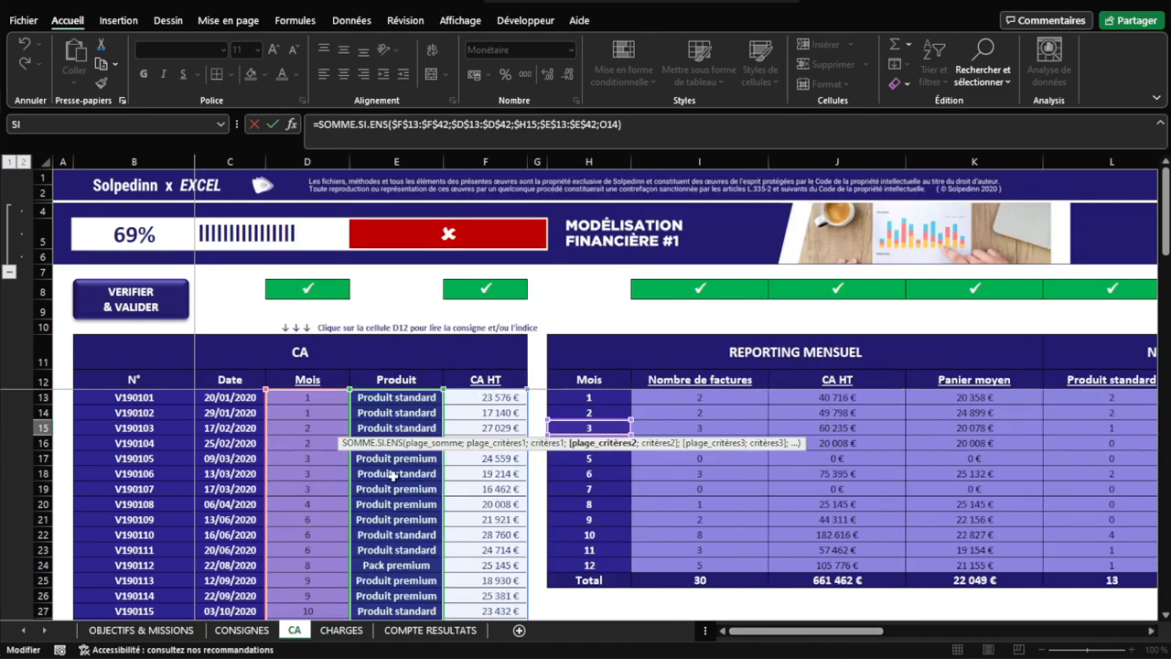
scroll(439, 502, "down", 5)
scroll(439, 502, "down", 1)
scroll(439, 512, "up", 6)
left_click_drag(763, 631, 863, 634)
left_click(531, 381)
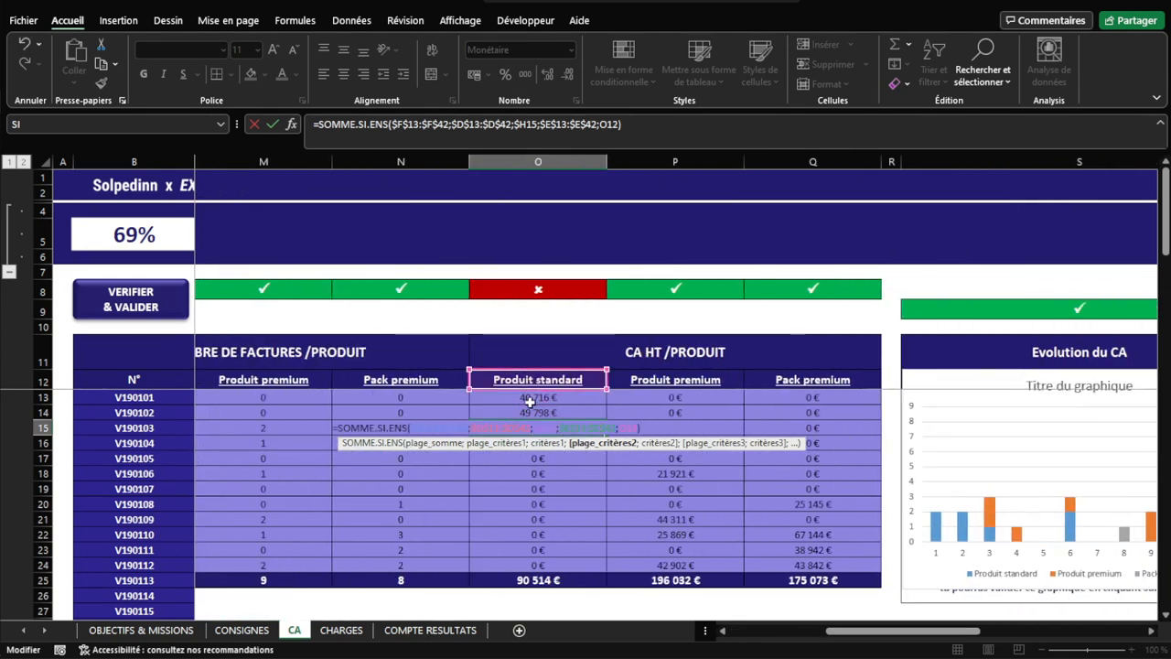
double_click(629, 429)
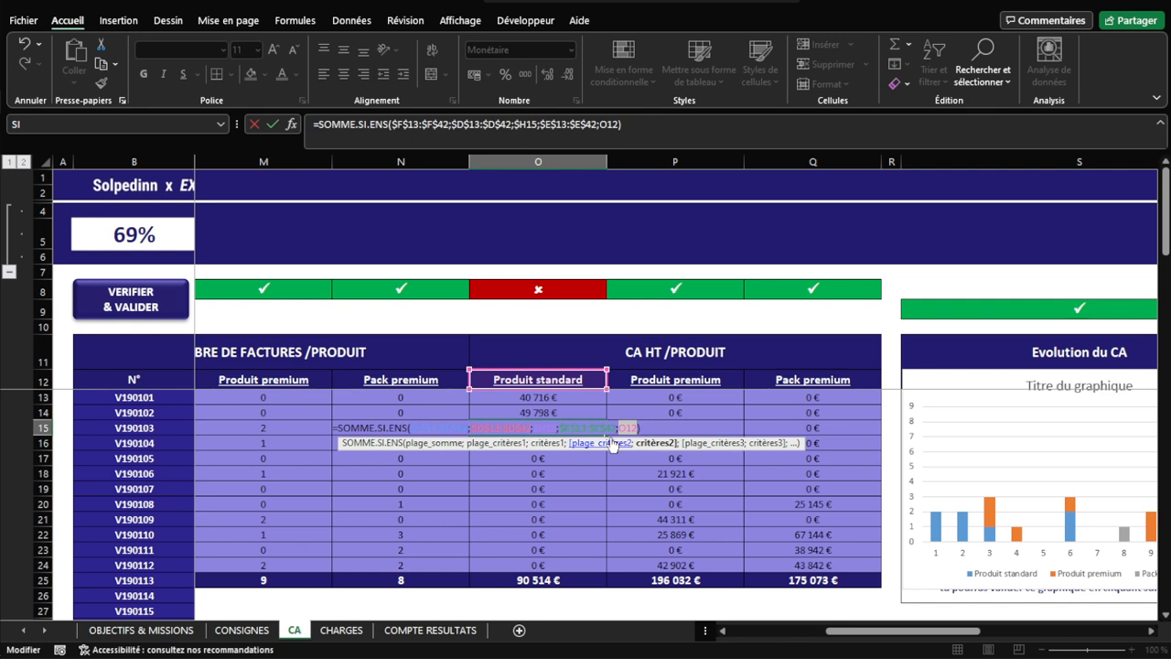
key("ctrl+Return")
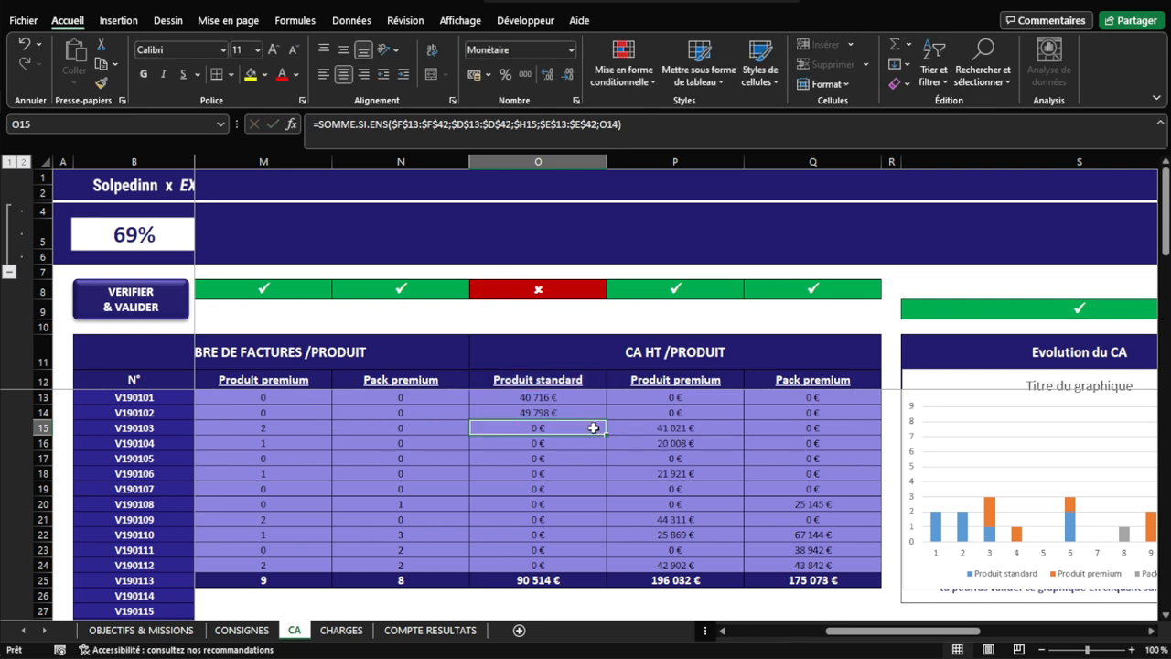
- Select cell O13, the first month's revenue for Produit standard
left_click(541, 399)
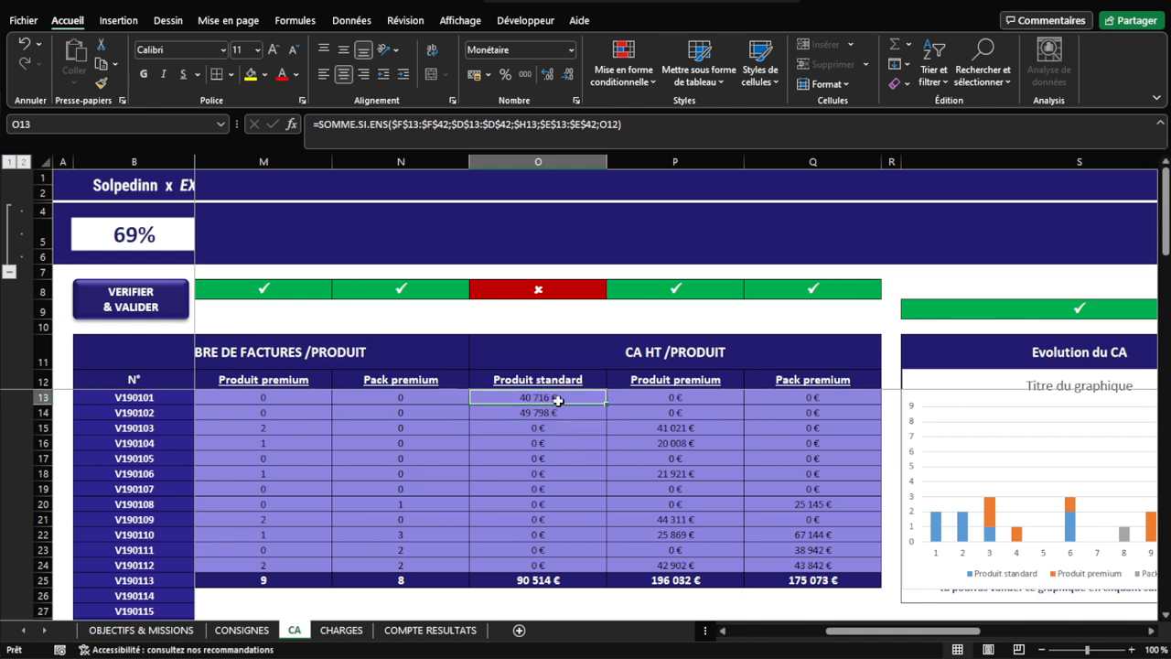